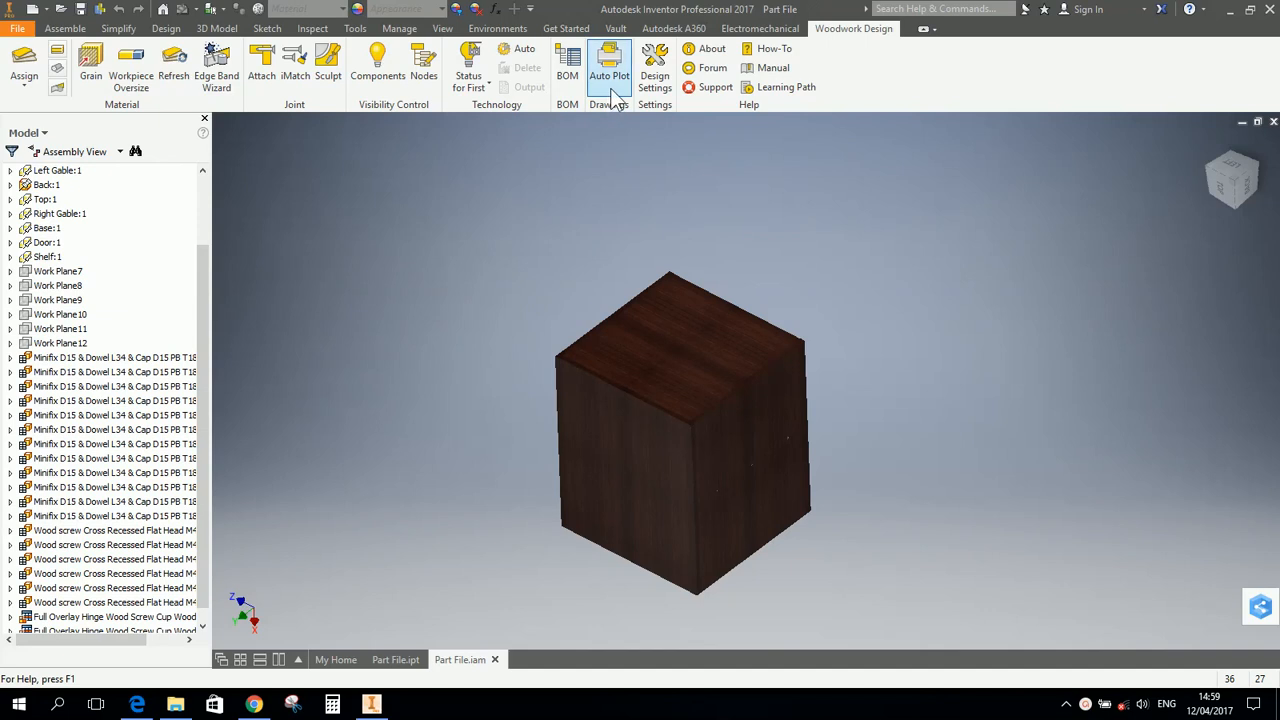
Open Auto Plot, keep the Default material configuration and choose the template Each Component to separate File & Hole Tables.
drag(845, 360, 716, 230)
click(728, 271)
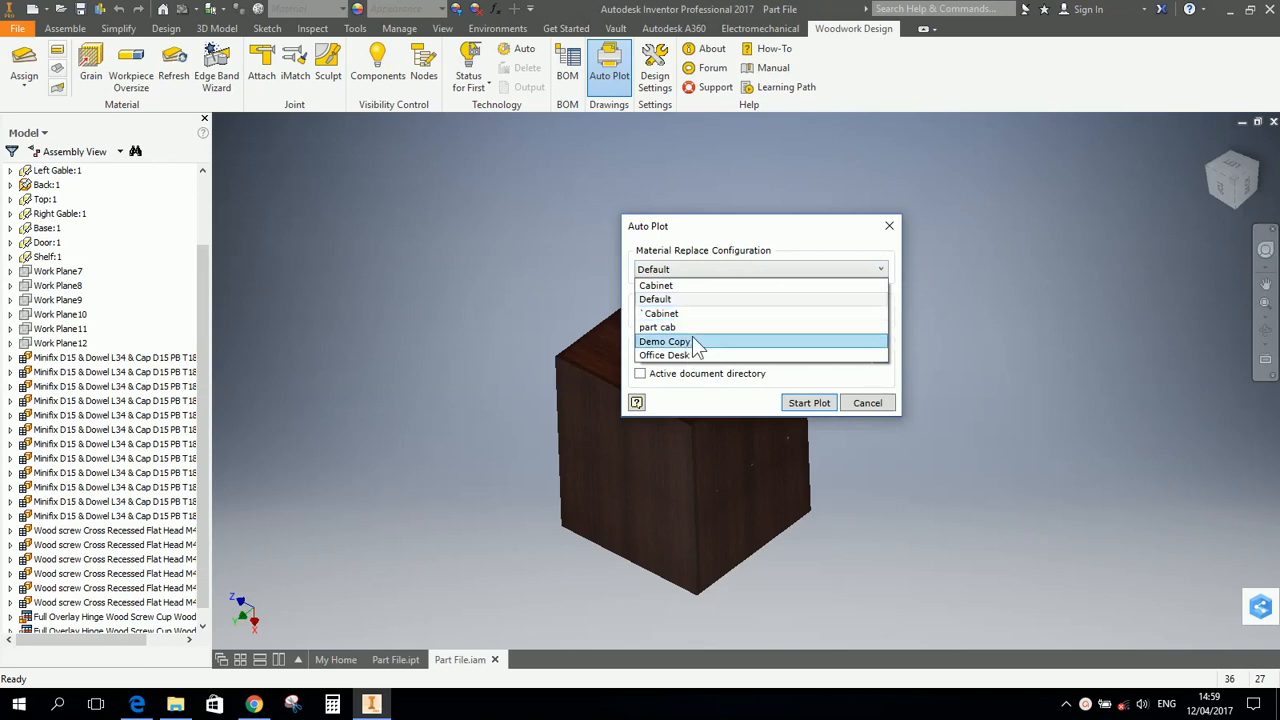
click(756, 270)
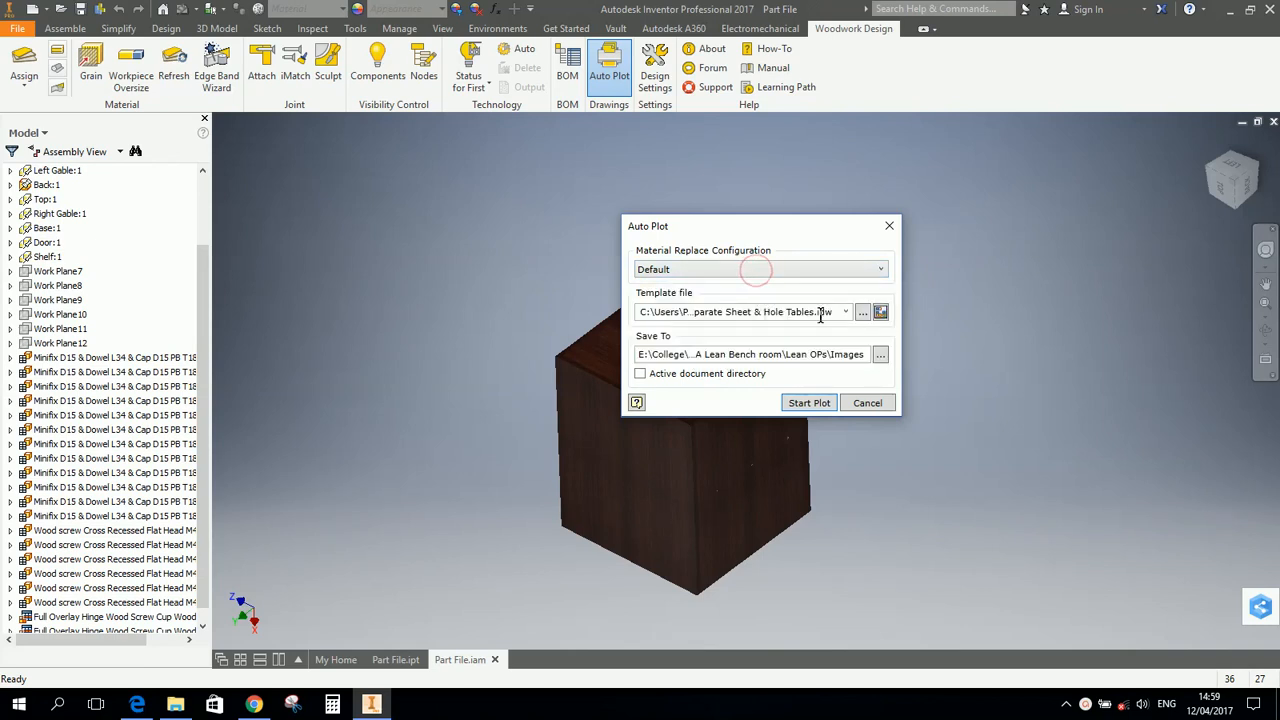
click(863, 312)
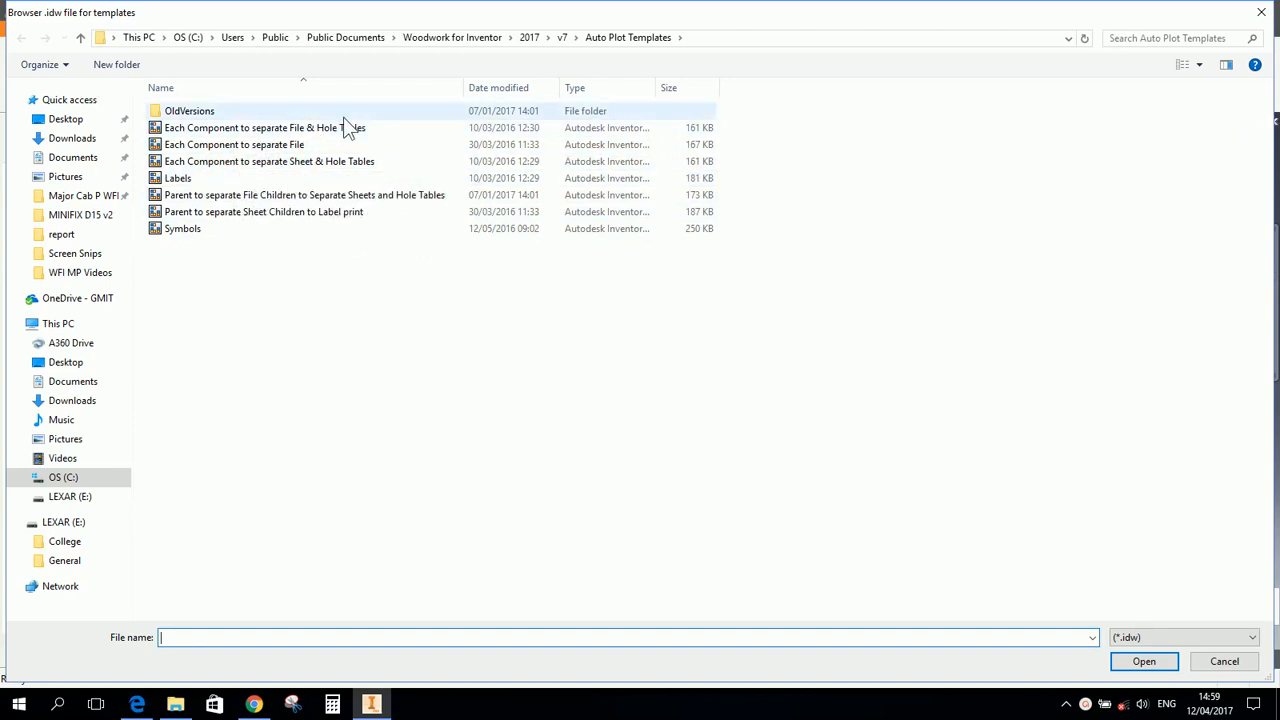
double_click(659, 87)
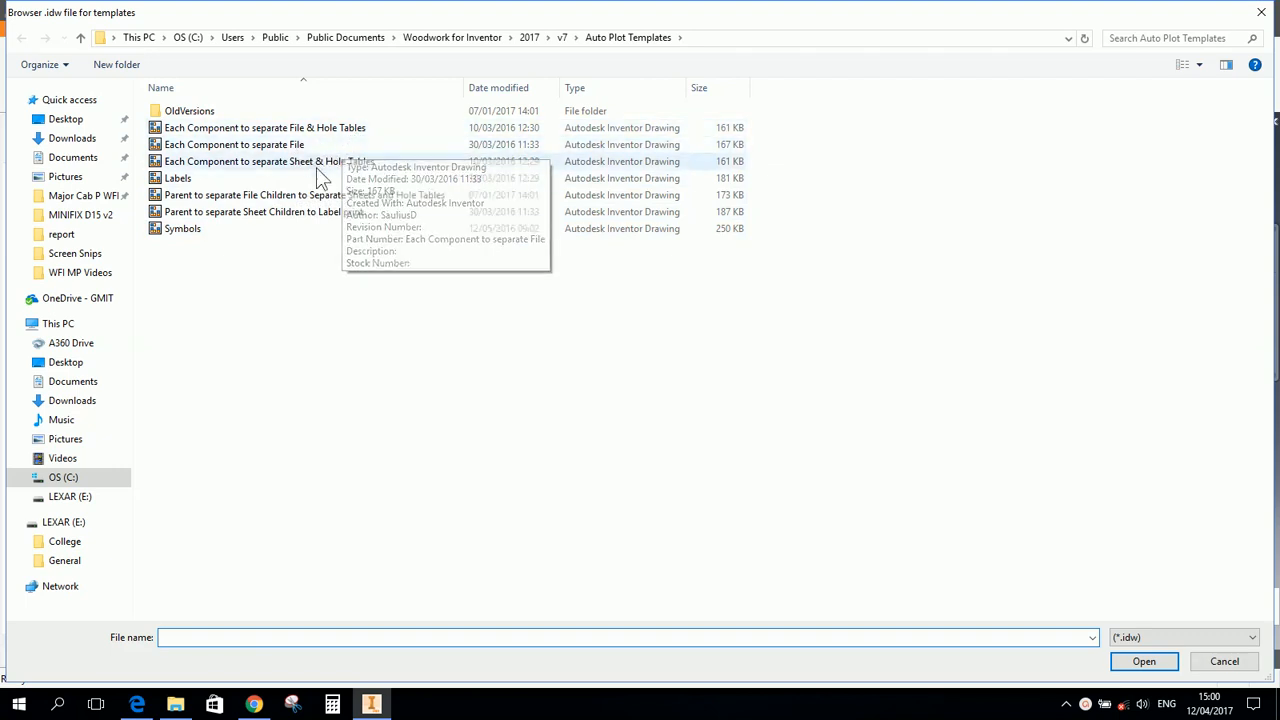
mouse_move(408, 126)
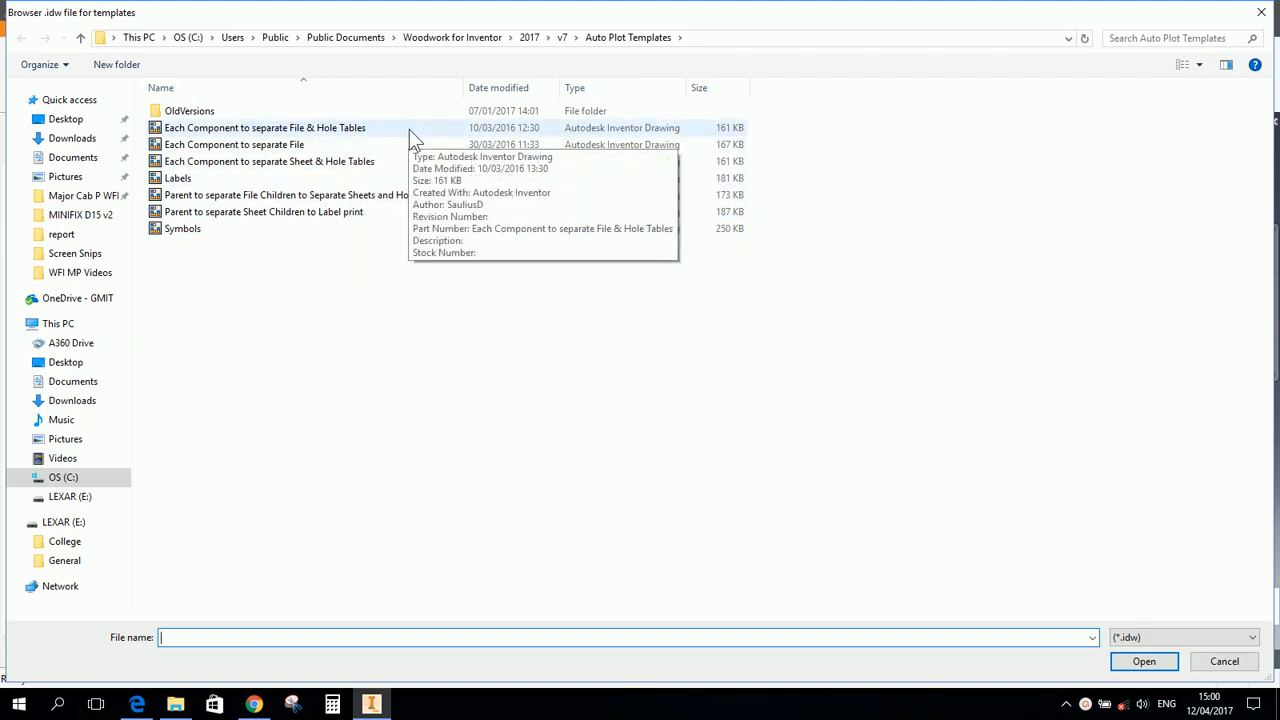
double_click(409, 129)
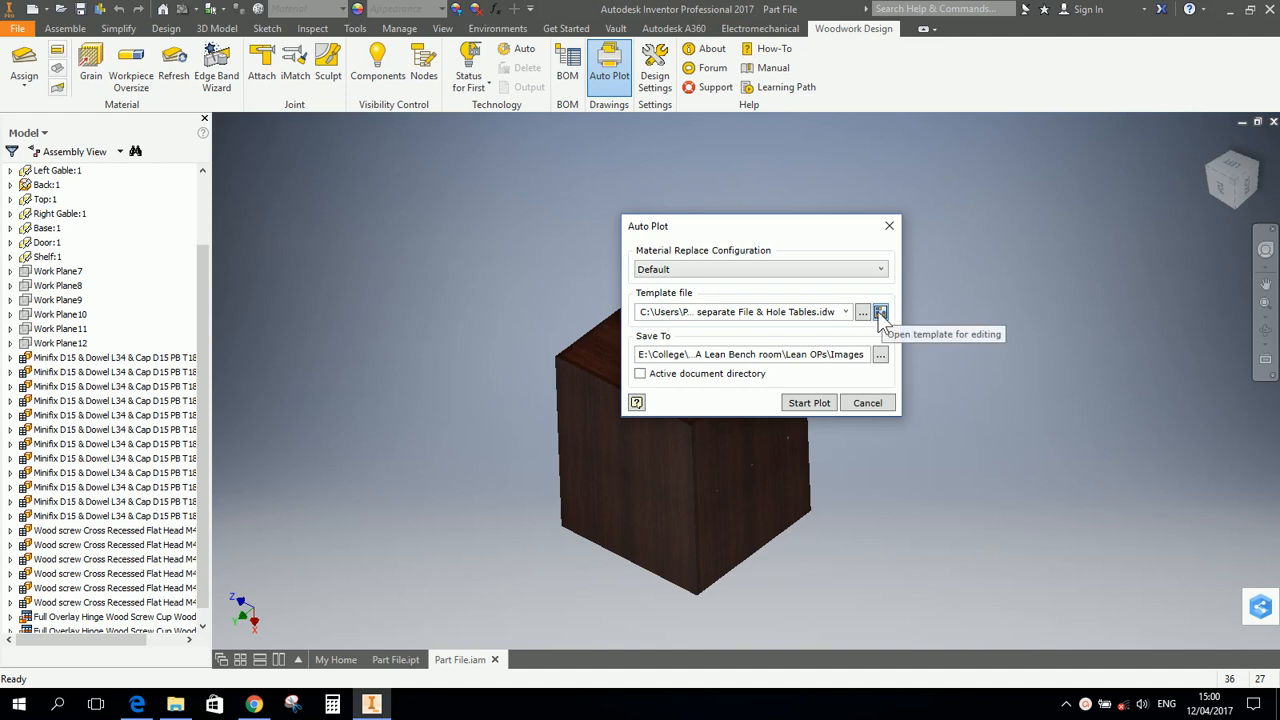
Open the chosen template for editing and try deleting the default border from its sheet.
click(880, 313)
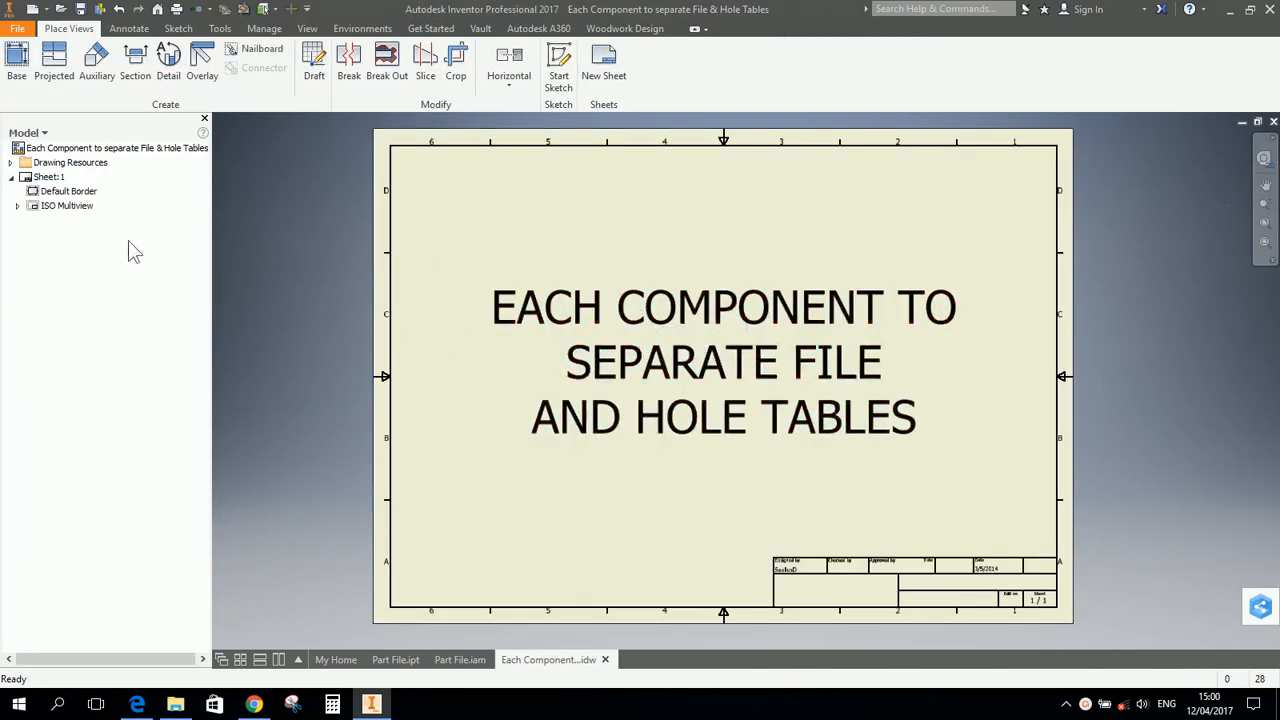
click(40, 192)
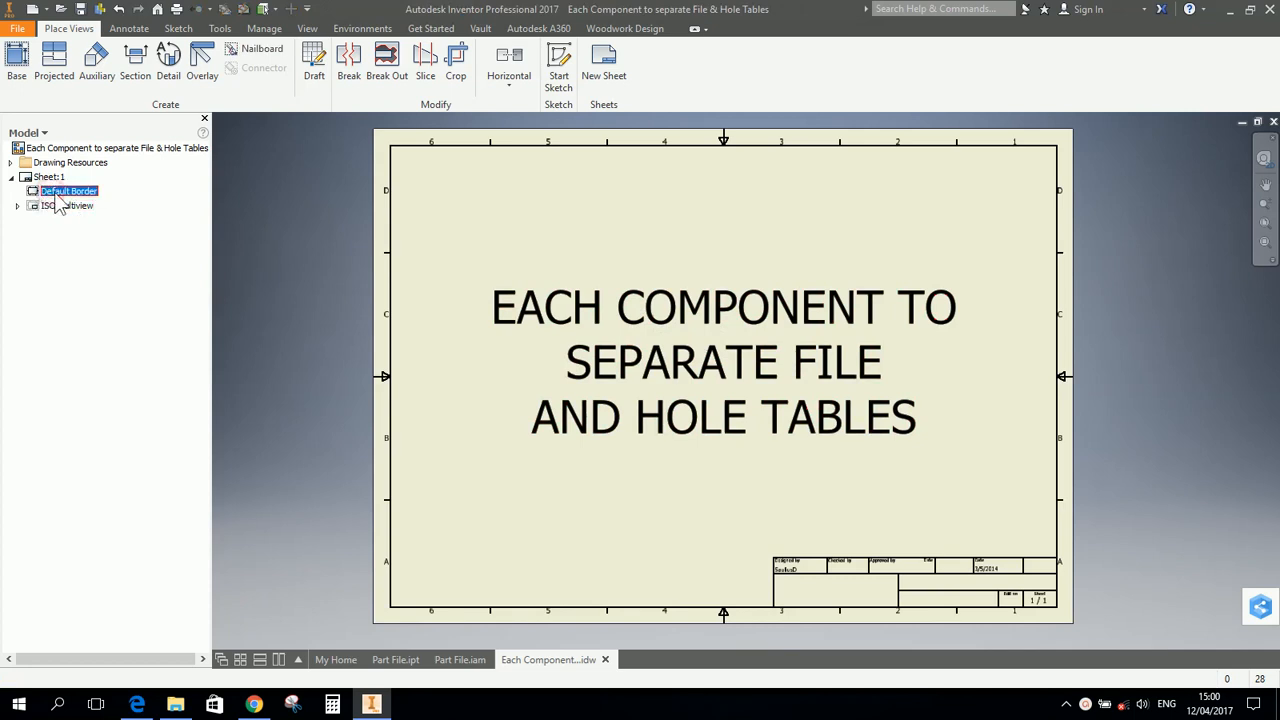
right_click(58, 198)
click(96, 222)
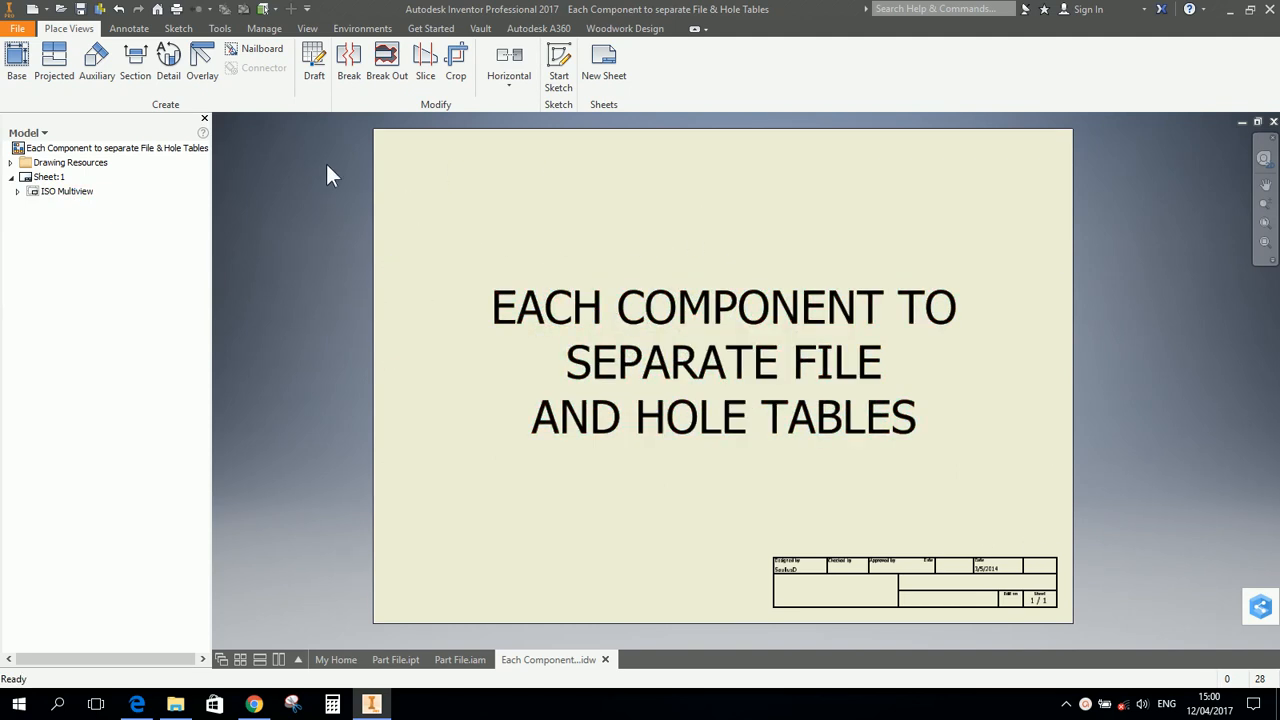
click(118, 8)
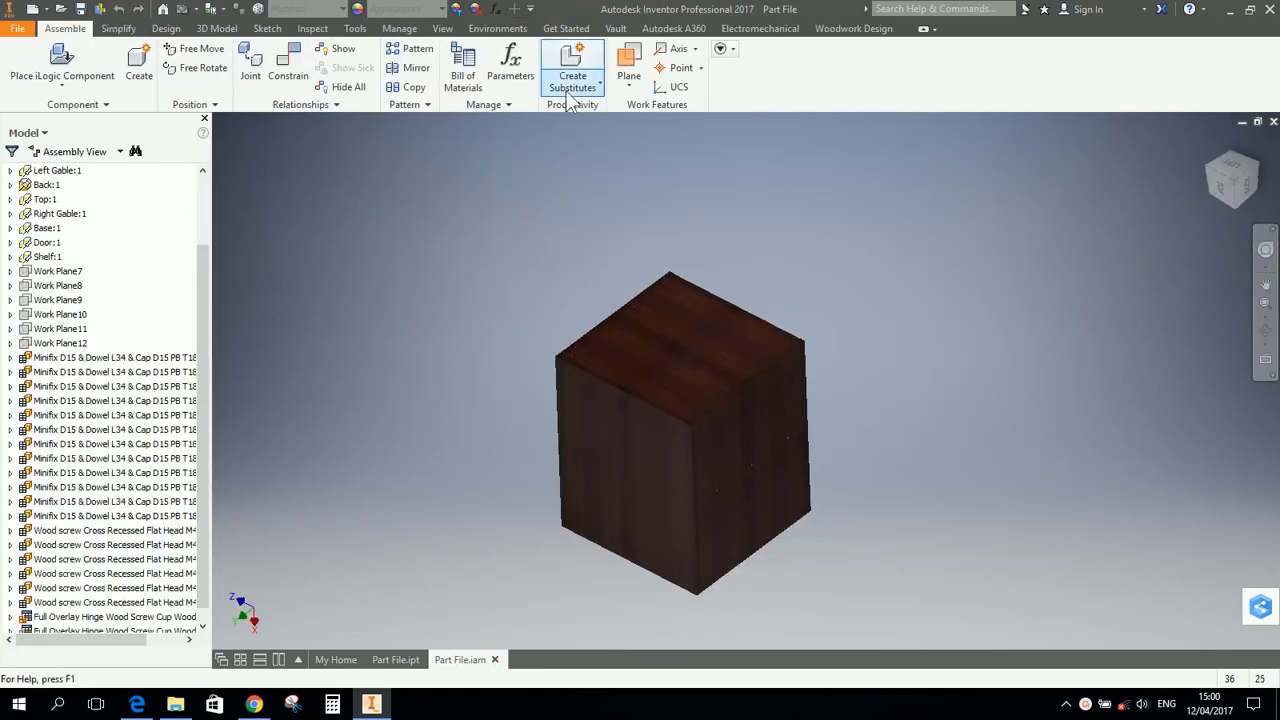
Reopen Auto Plot for the Part File.iam assembly and choose the template Each Component to separate Sheet & Hole Tables.
click(853, 28)
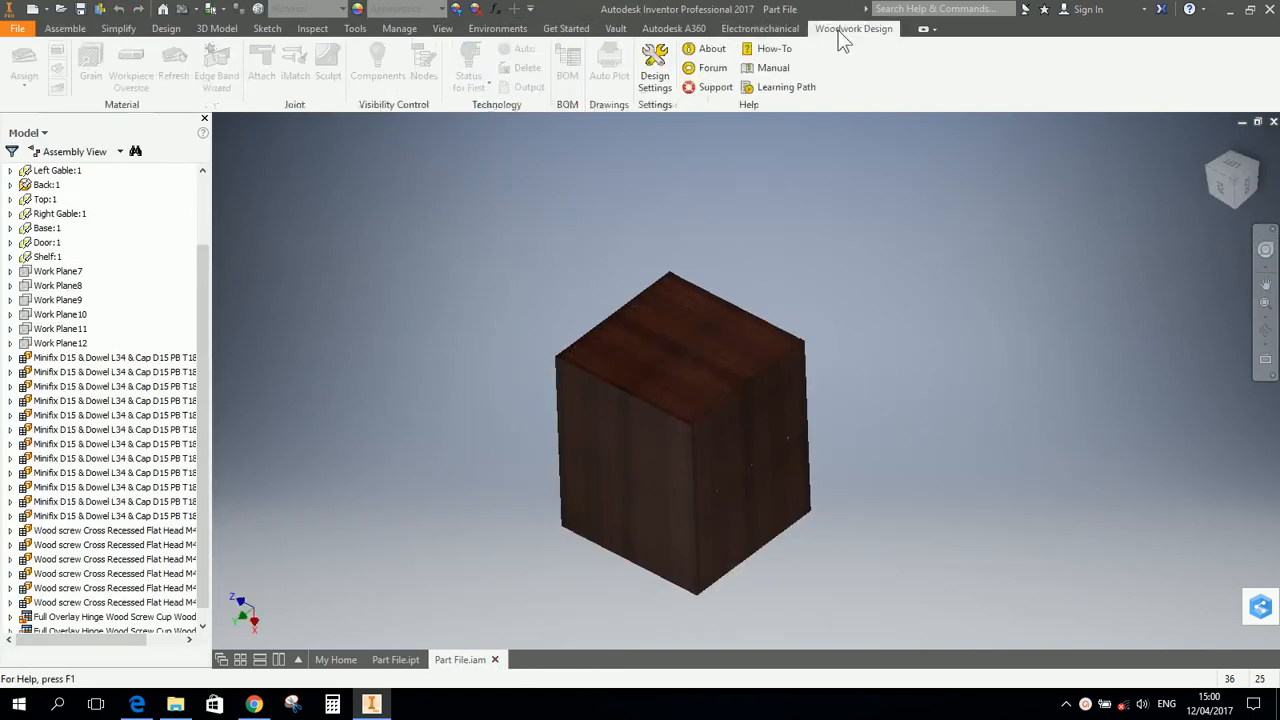
click(620, 80)
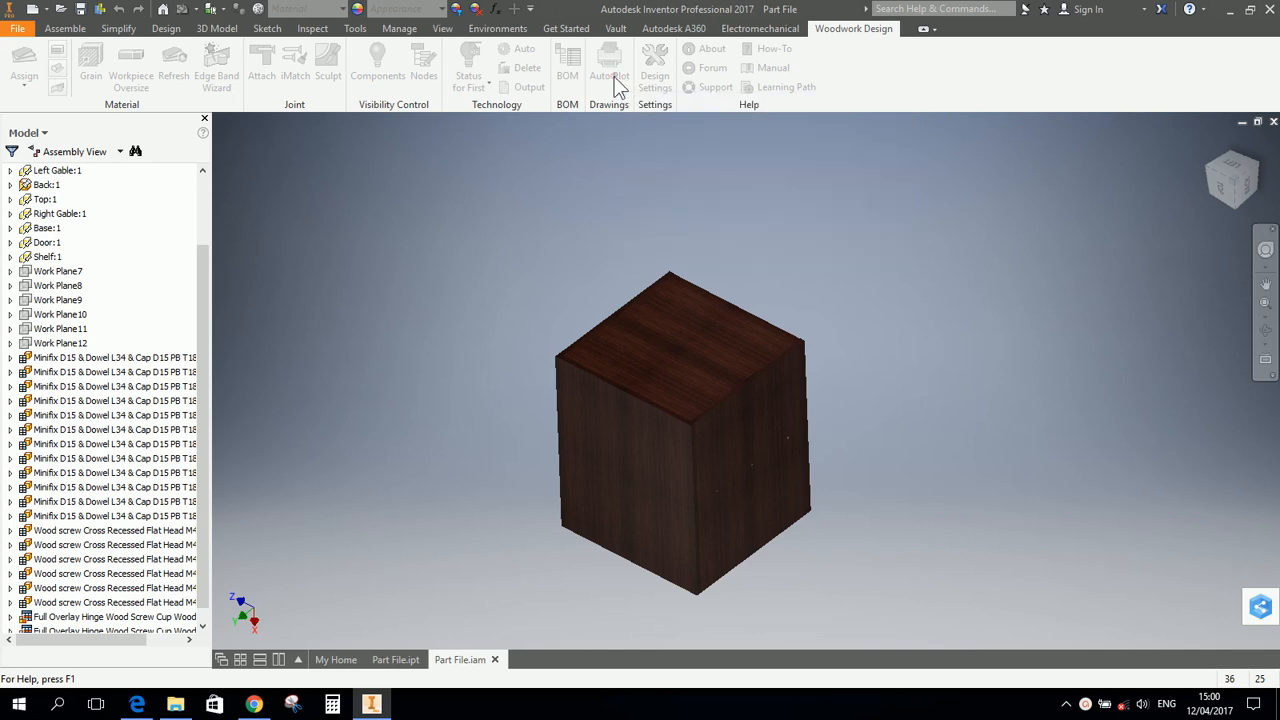
click(392, 654)
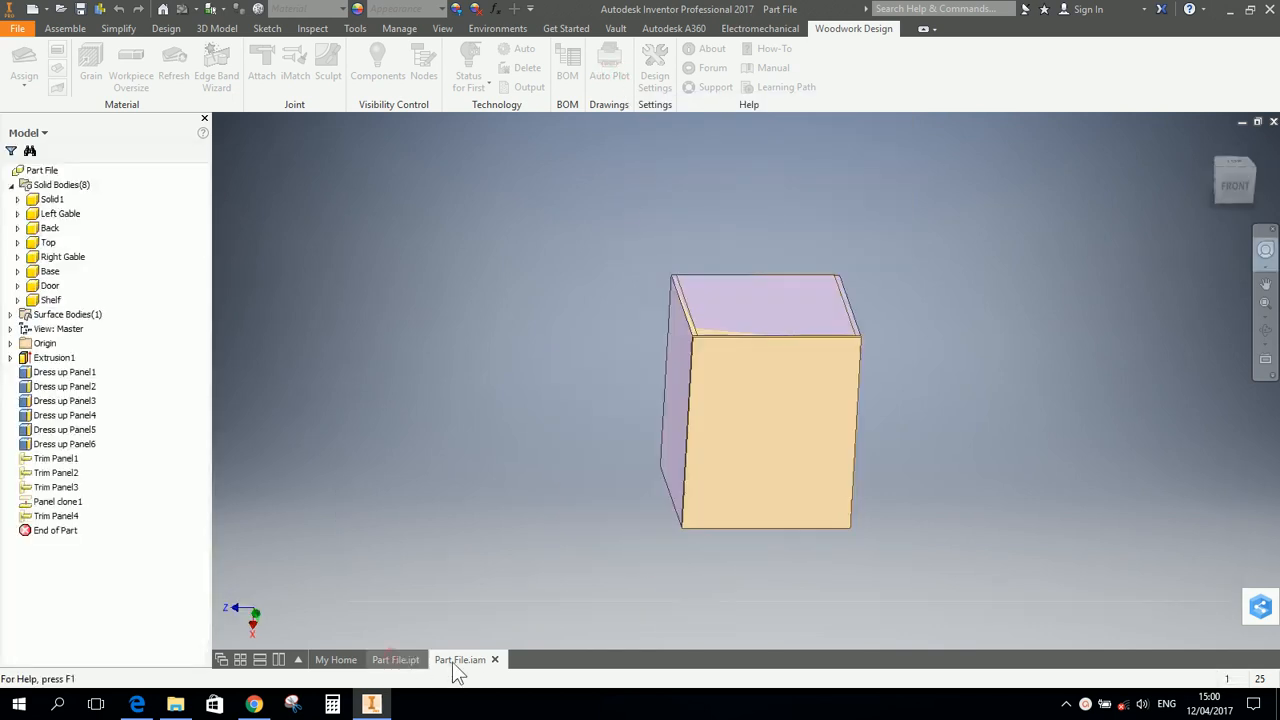
click(472, 659)
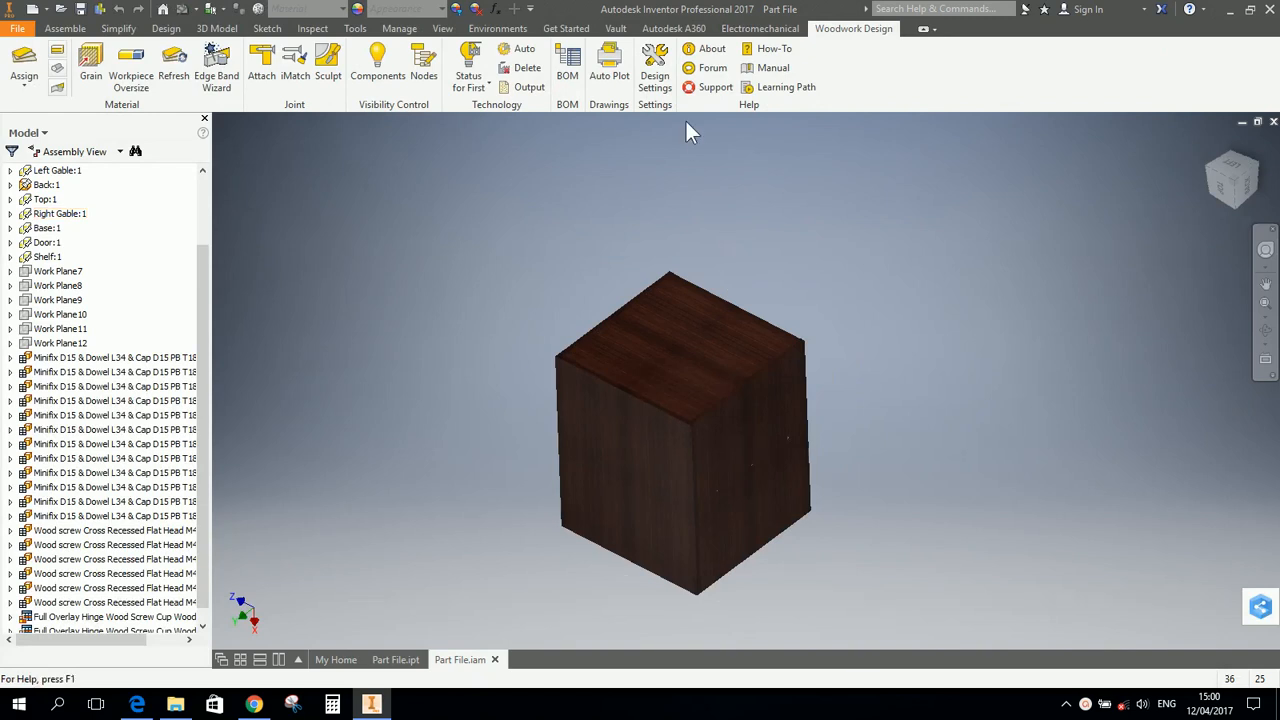
click(623, 72)
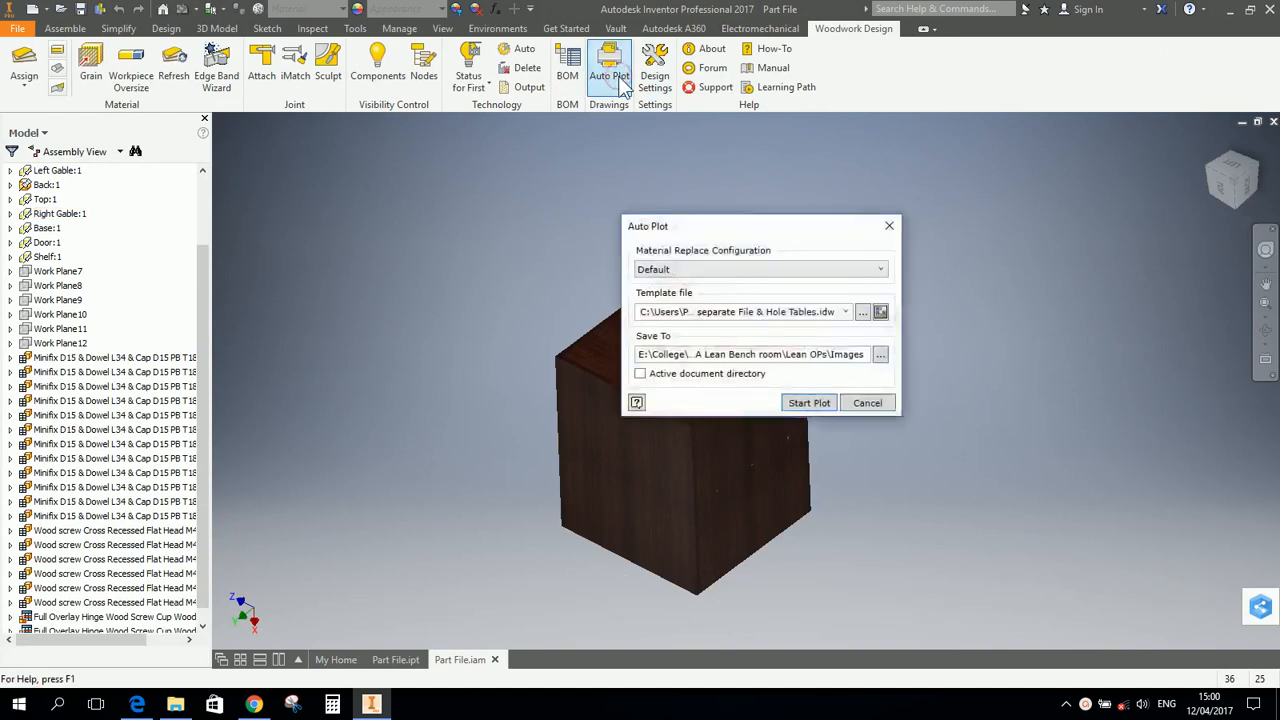
click(845, 312)
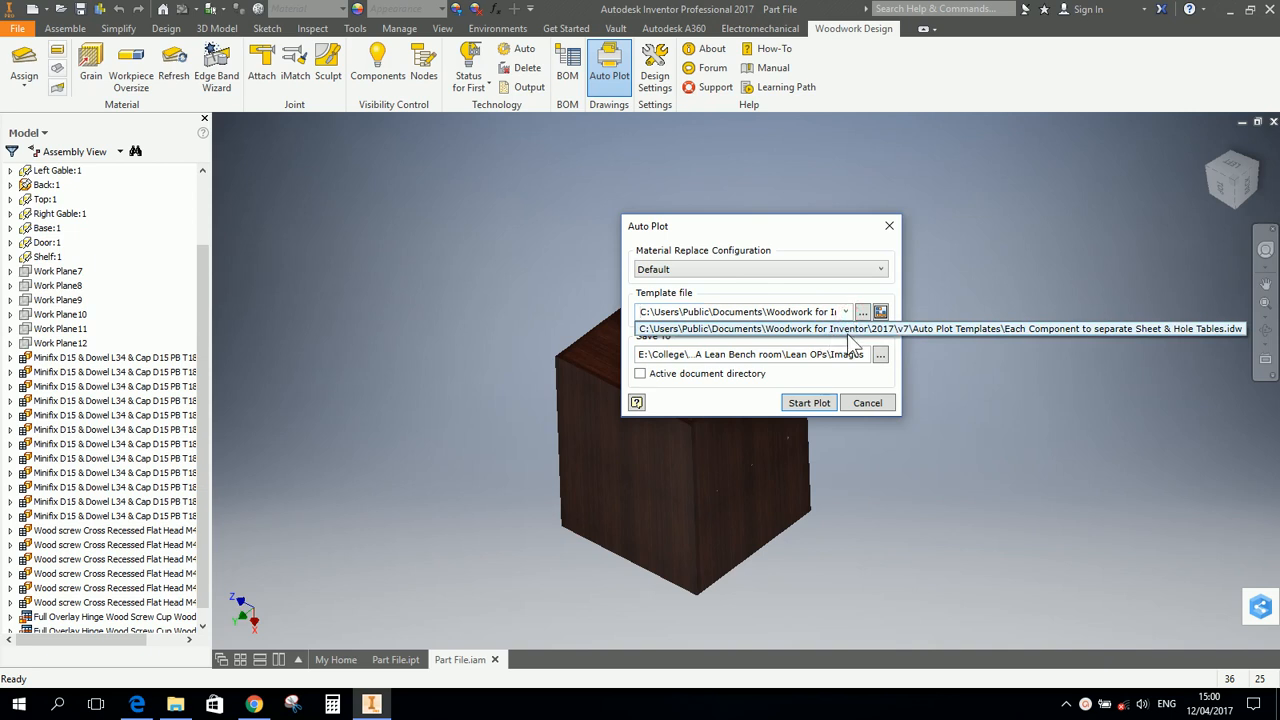
click(848, 328)
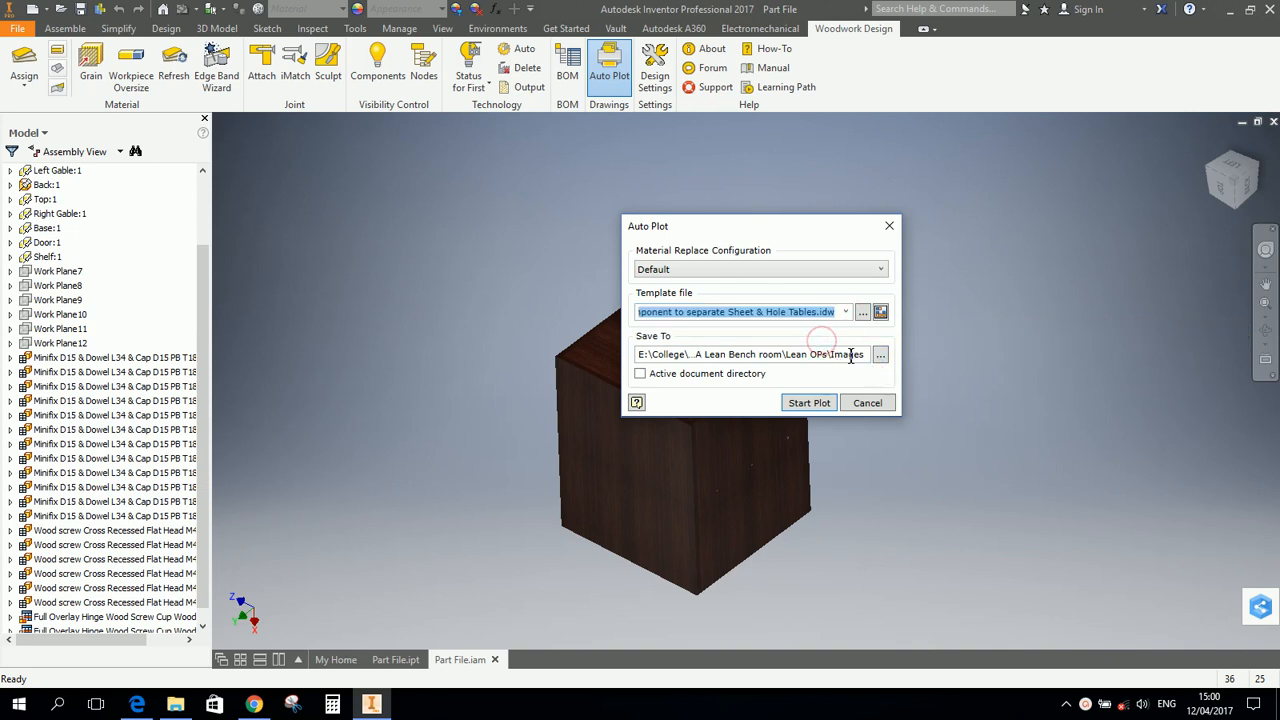
Set the plot's save location to the WFI MP Videos folder on the desktop.
click(880, 357)
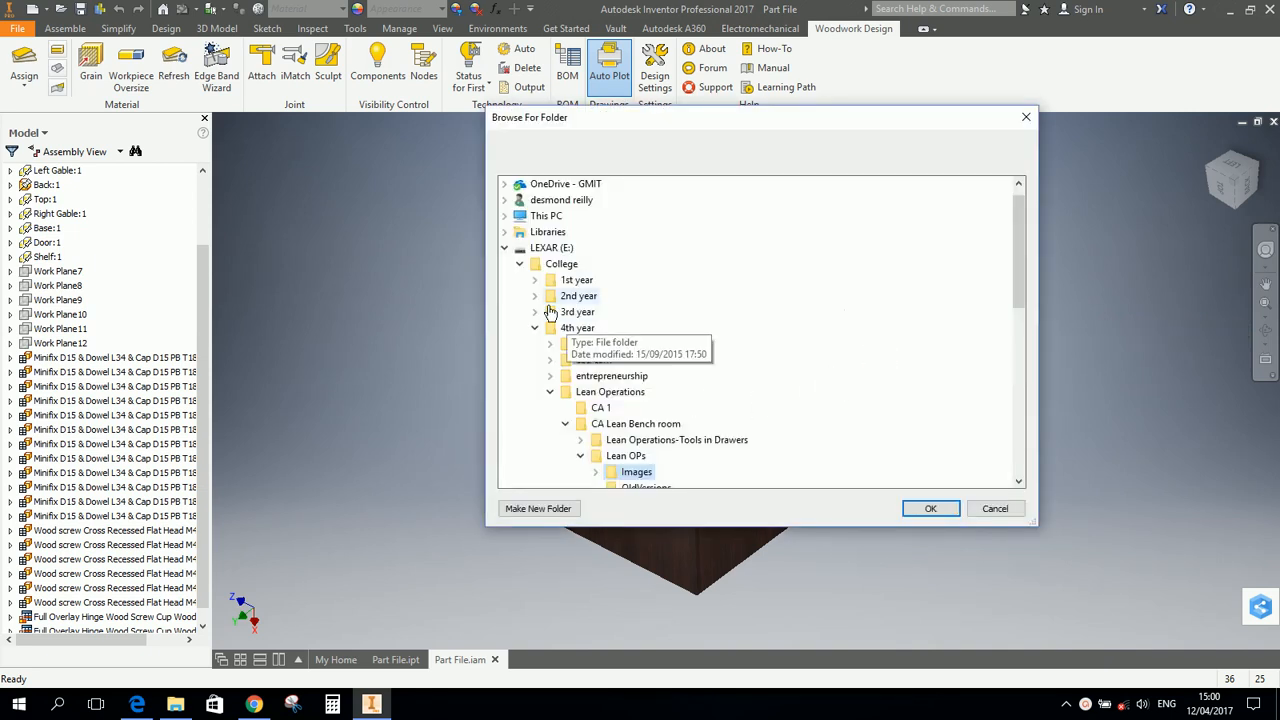
scroll(572, 250, up, 1)
click(530, 184)
double_click(546, 231)
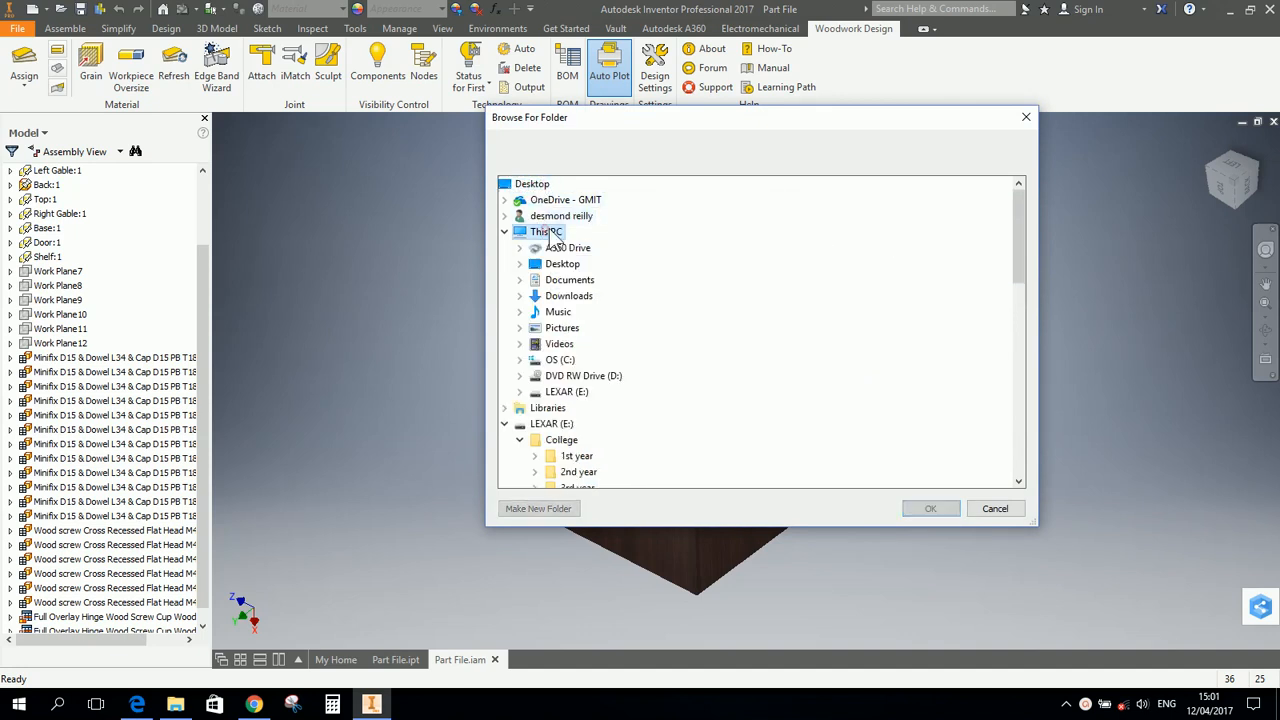
double_click(562, 263)
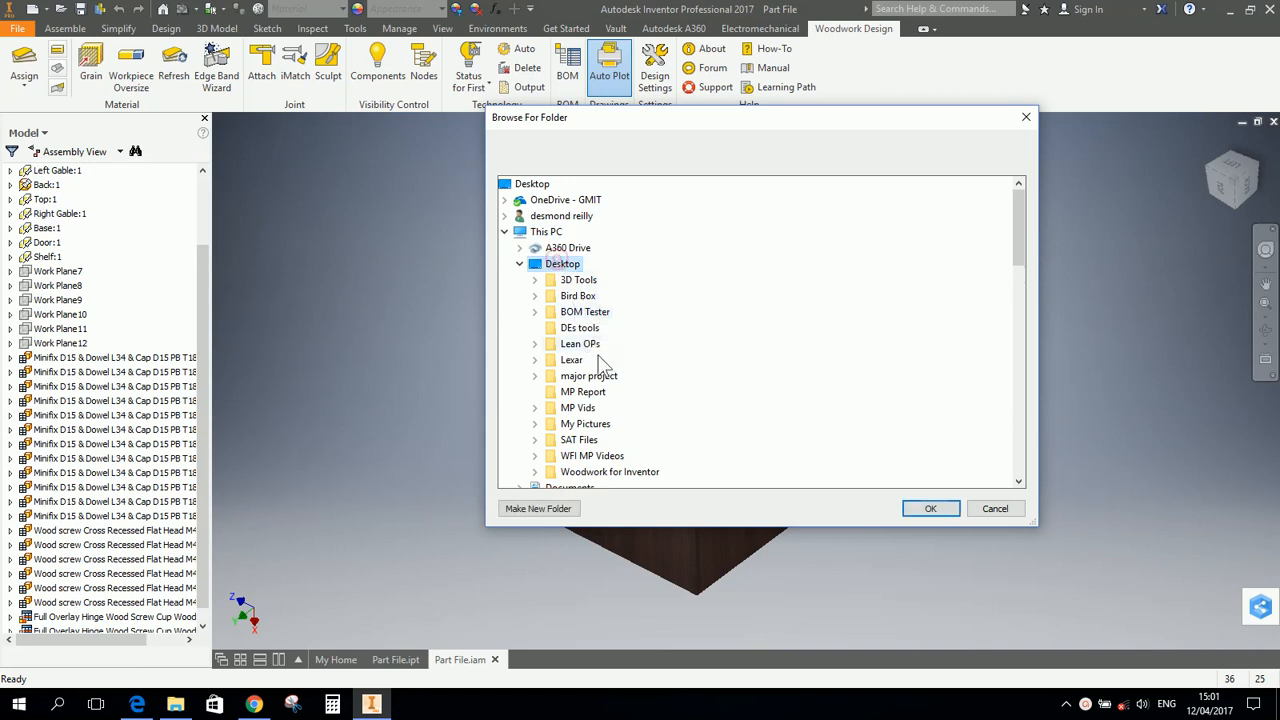
double_click(598, 456)
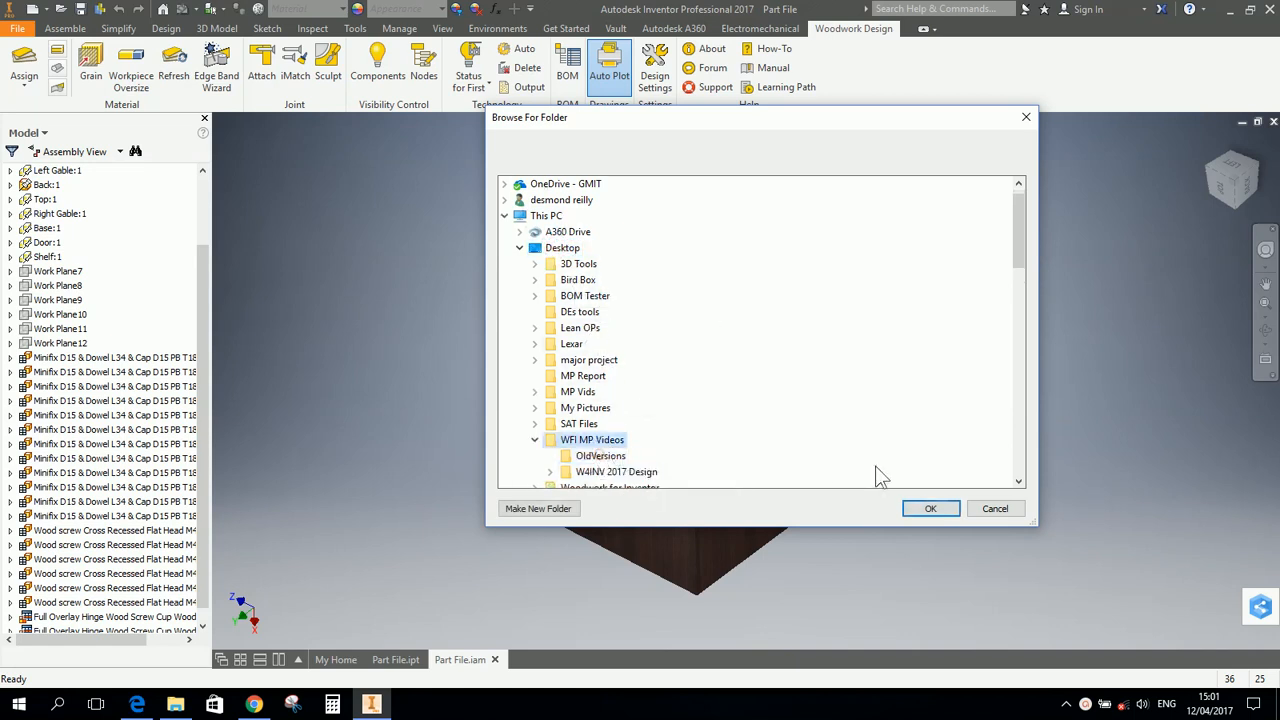
click(921, 511)
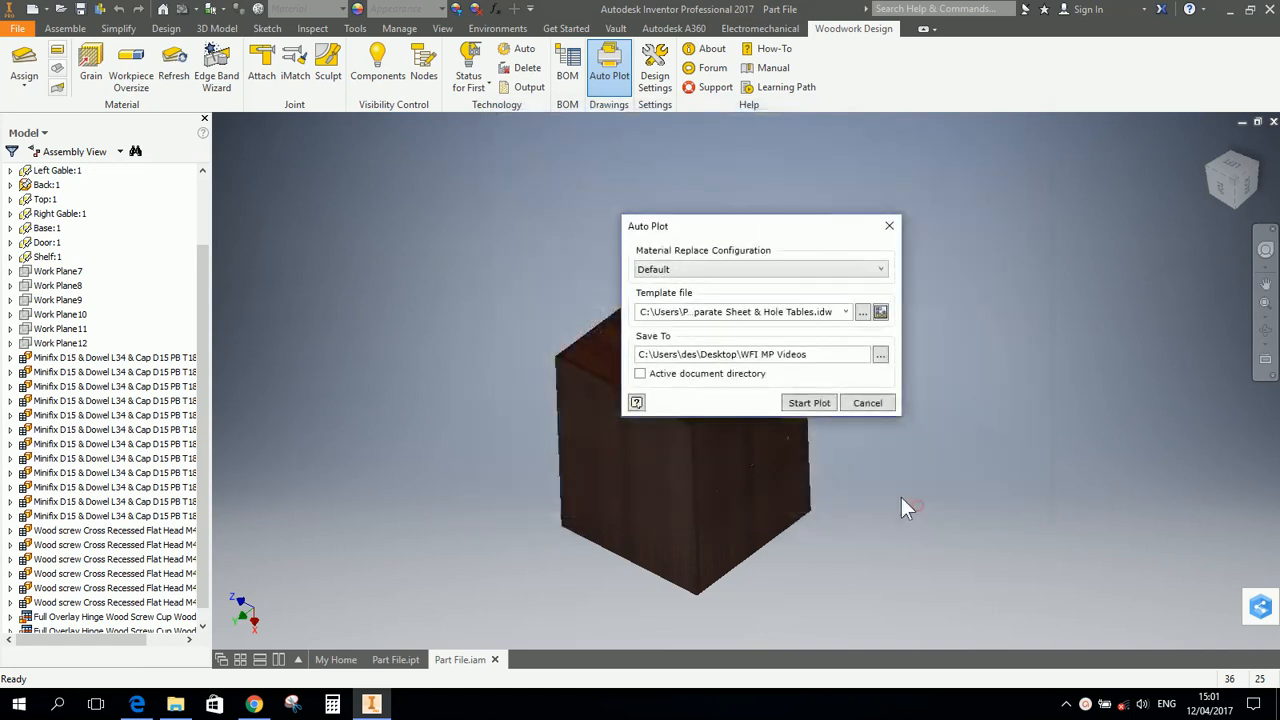
Run the automatic plot and open the generated drawing file Part File.idw.
click(789, 401)
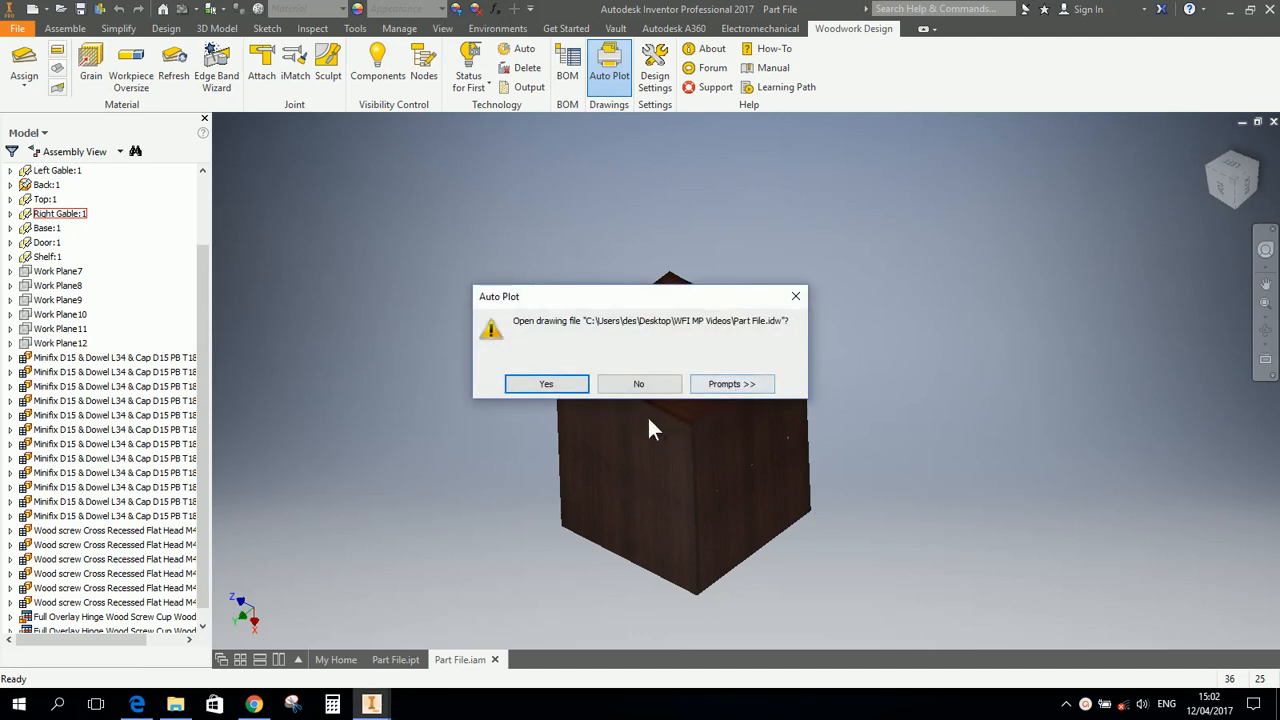
click(569, 389)
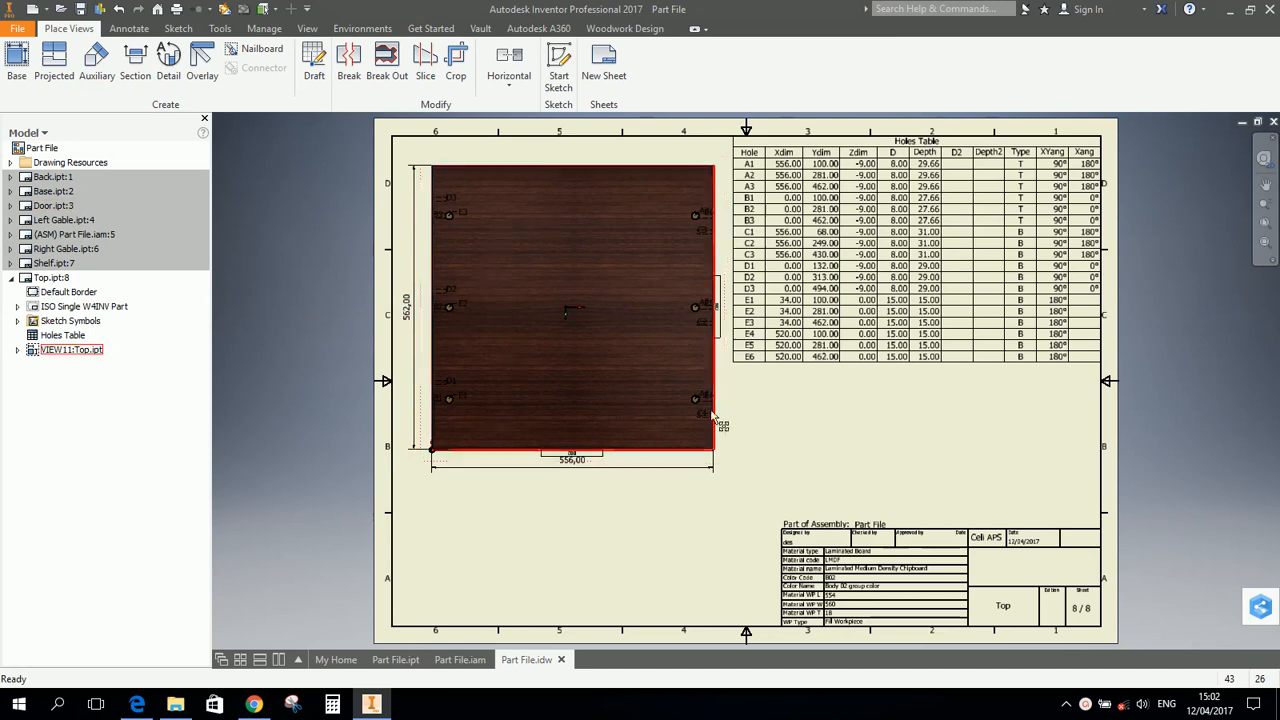
Examine the hole labels on the Top panel's view and match them against the sheet's Holes Table.
scroll(697, 408, up, 3)
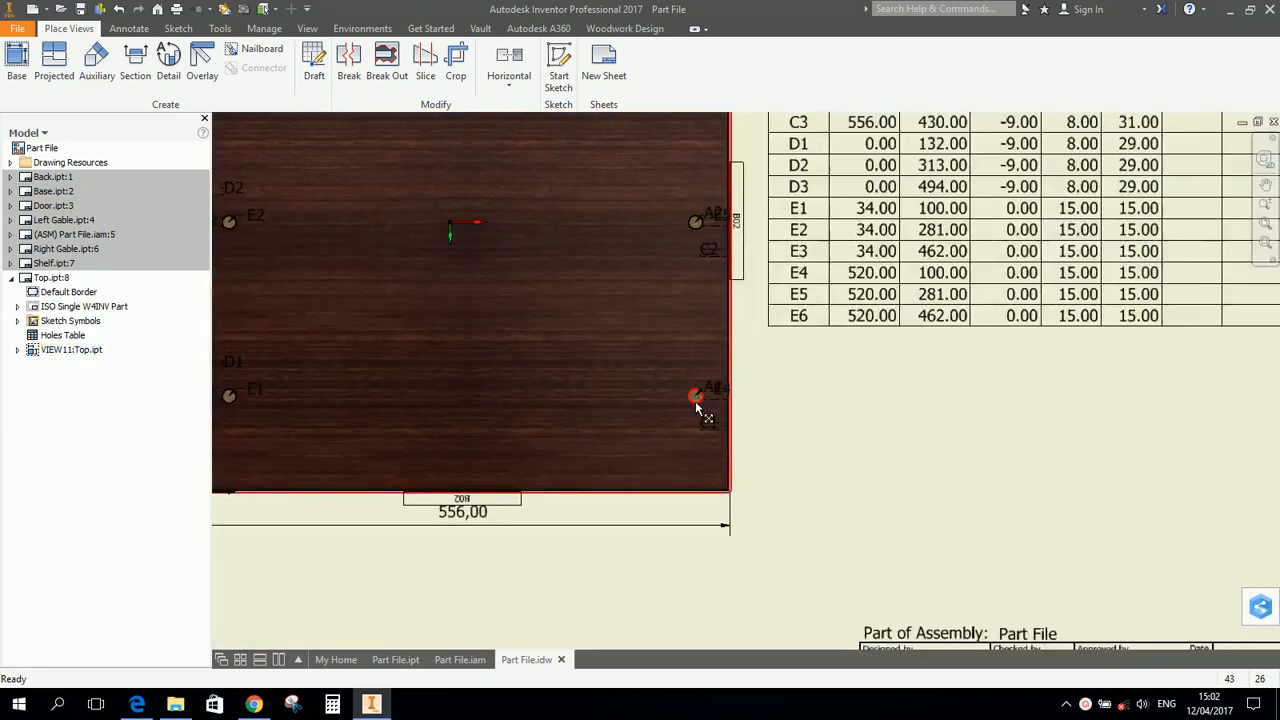
scroll(715, 412, up, 2)
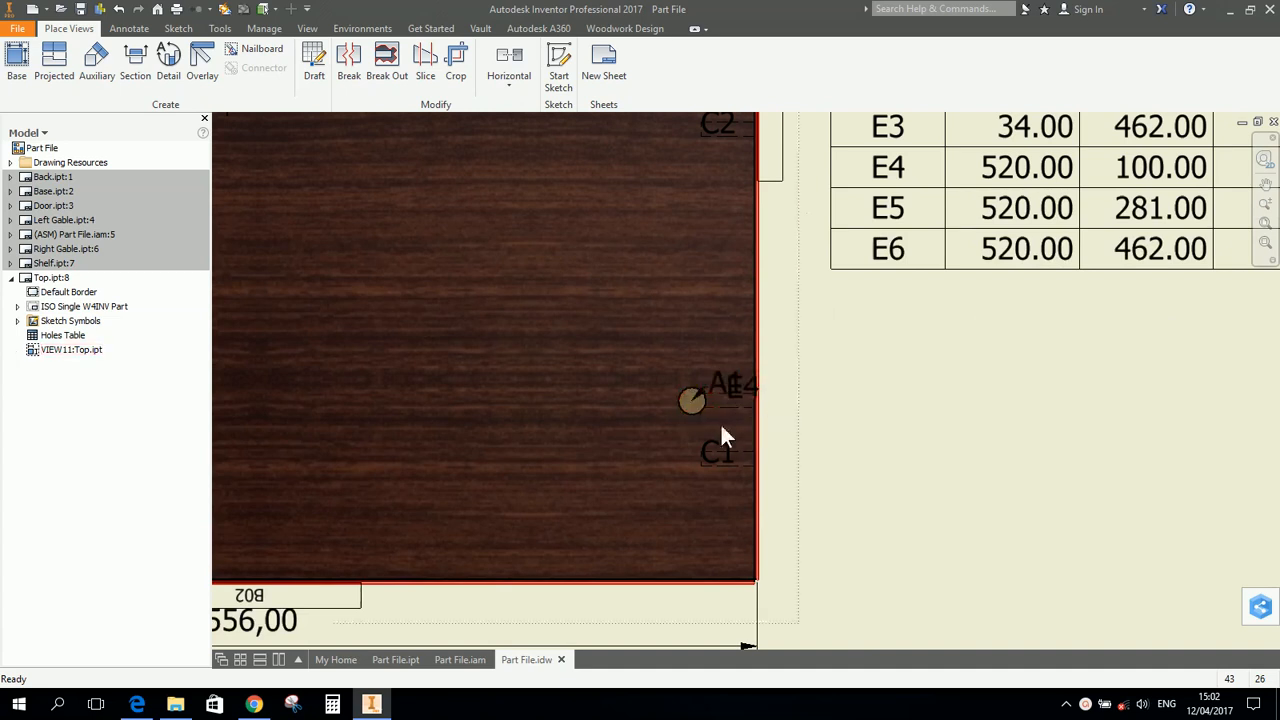
scroll(730, 472, down, 5)
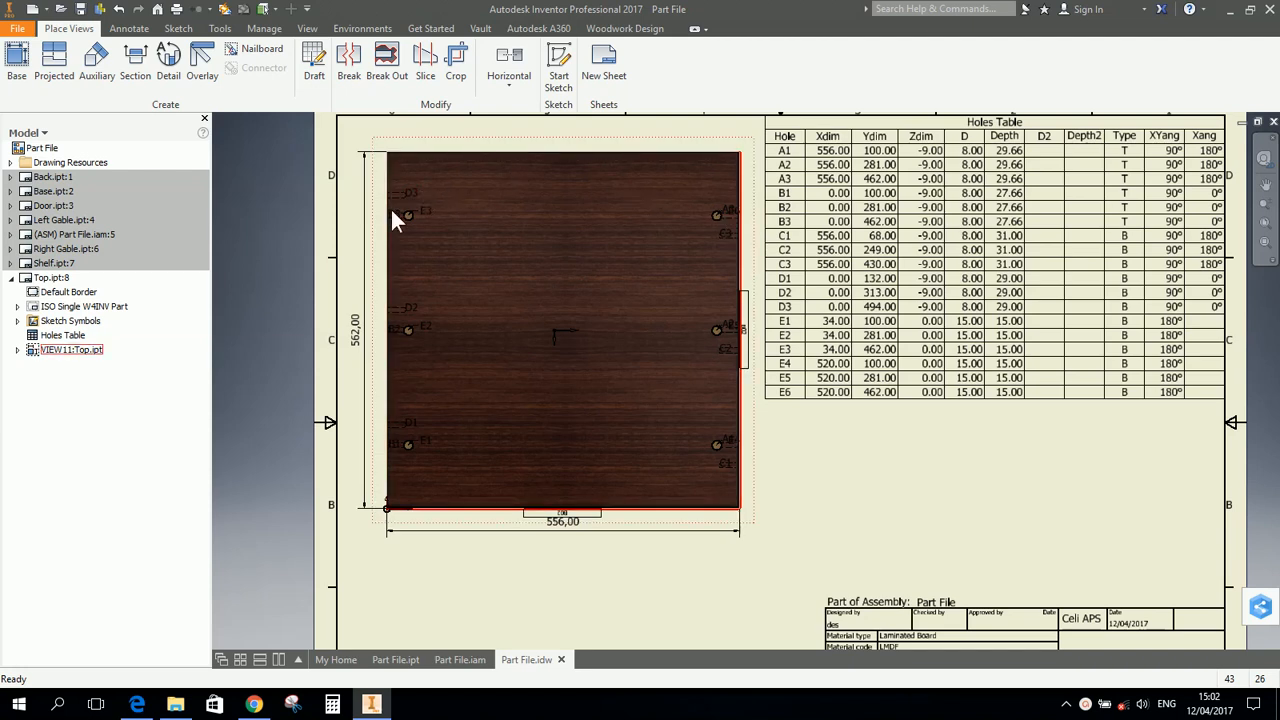
scroll(722, 245, up, 5)
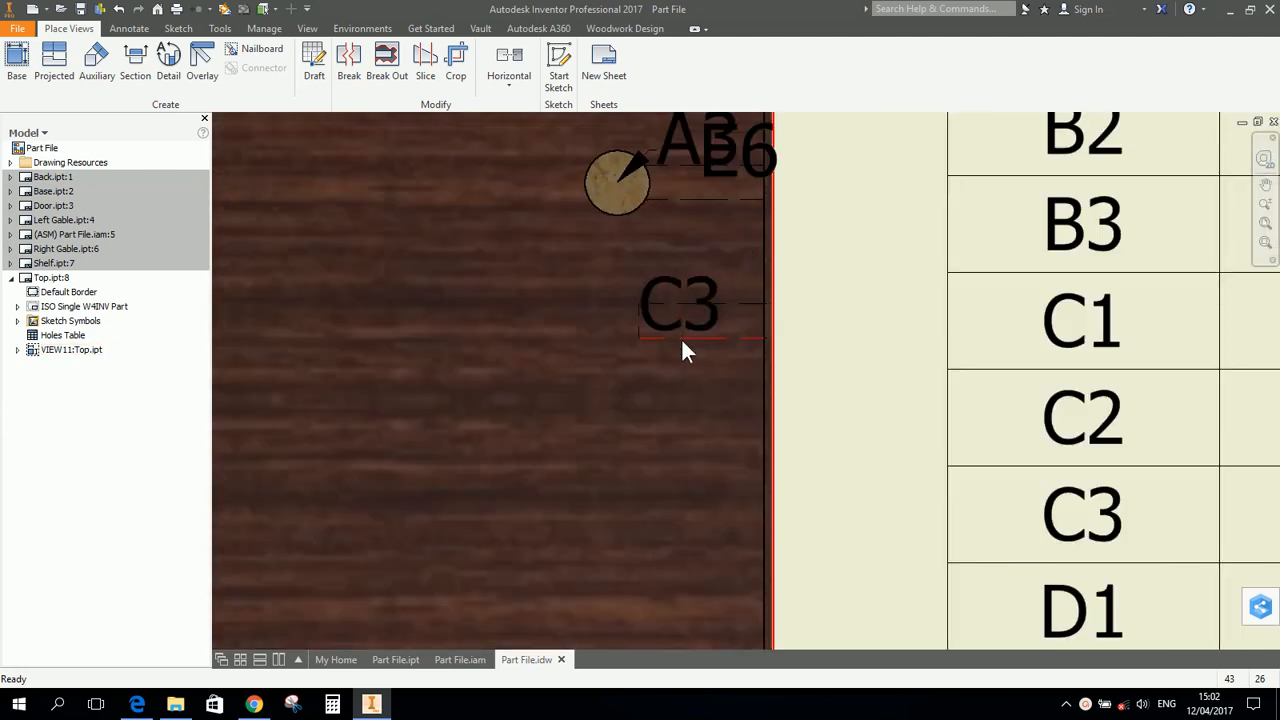
scroll(681, 337, down, 5)
scroll(1052, 305, up, 3)
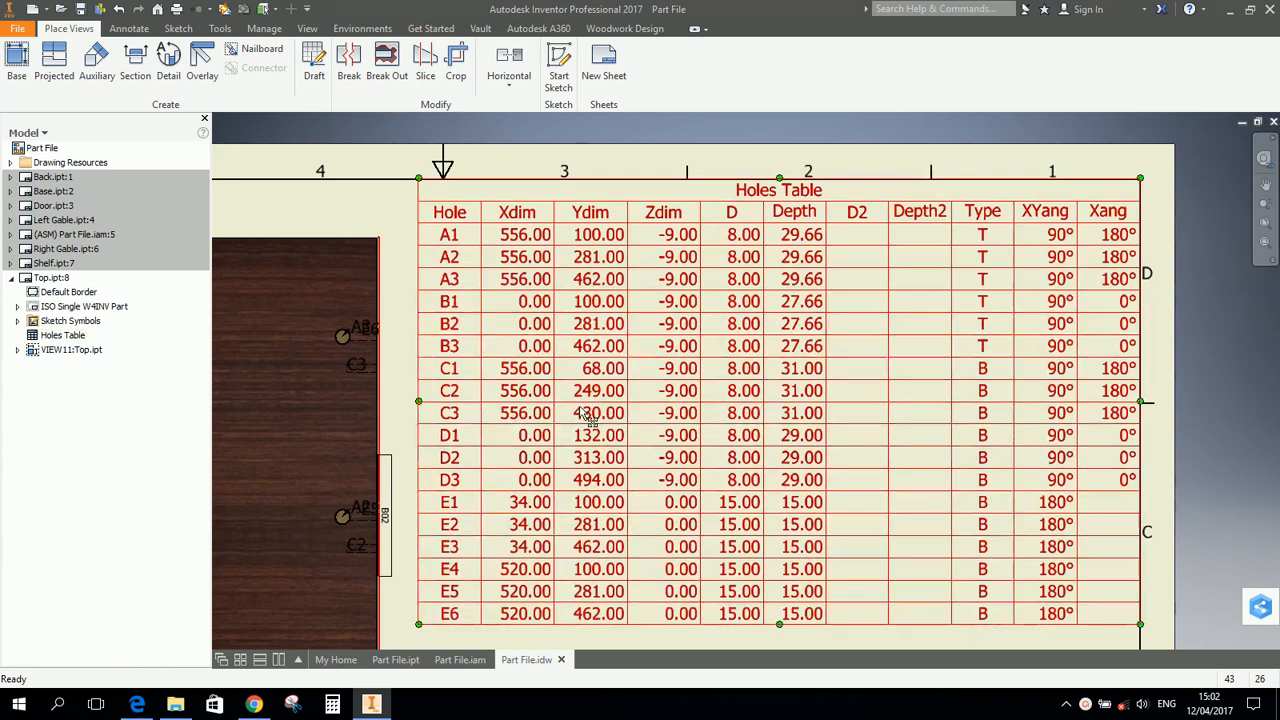
mouse_move(513, 411)
mouse_down()
mouse_move(538, 413)
mouse_move(524, 415)
mouse_up()
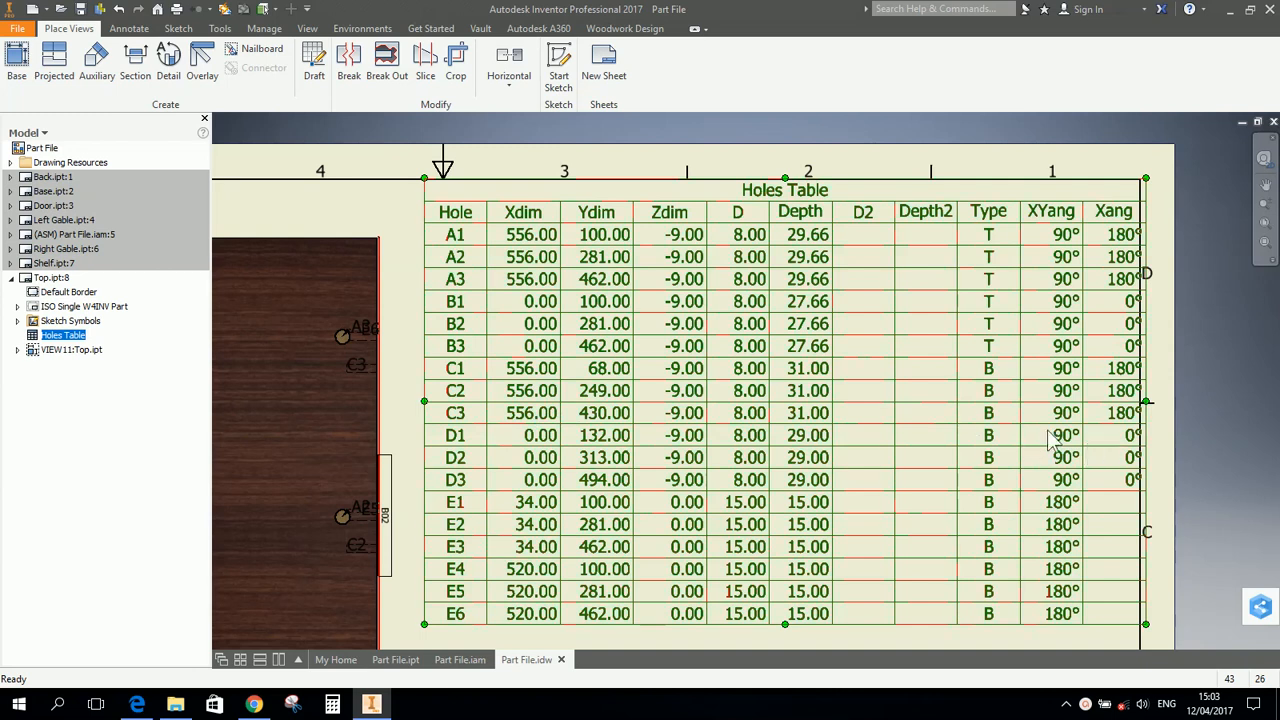
scroll(916, 352, up, 3)
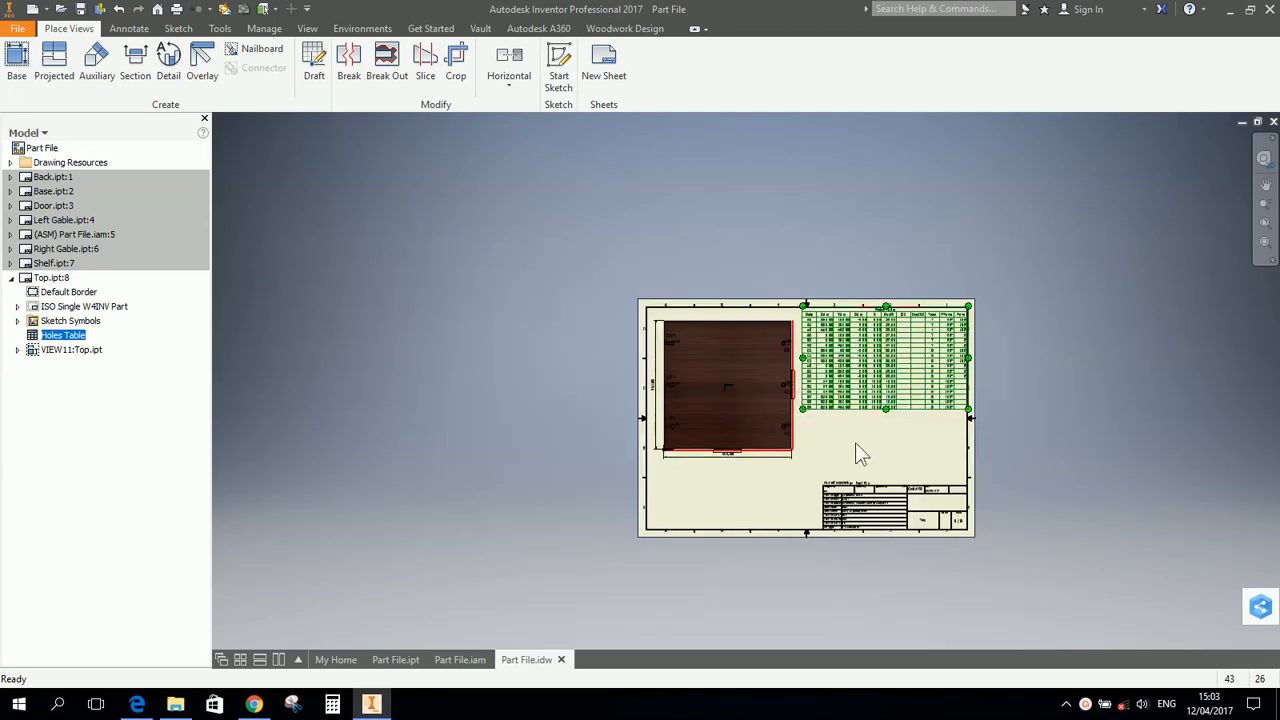
scroll(857, 453, up, 3)
Review the Back, Base, Door, Left Gable and Right Gable sheets, including the material details in the Right Gable title block.
double_click(56, 178)
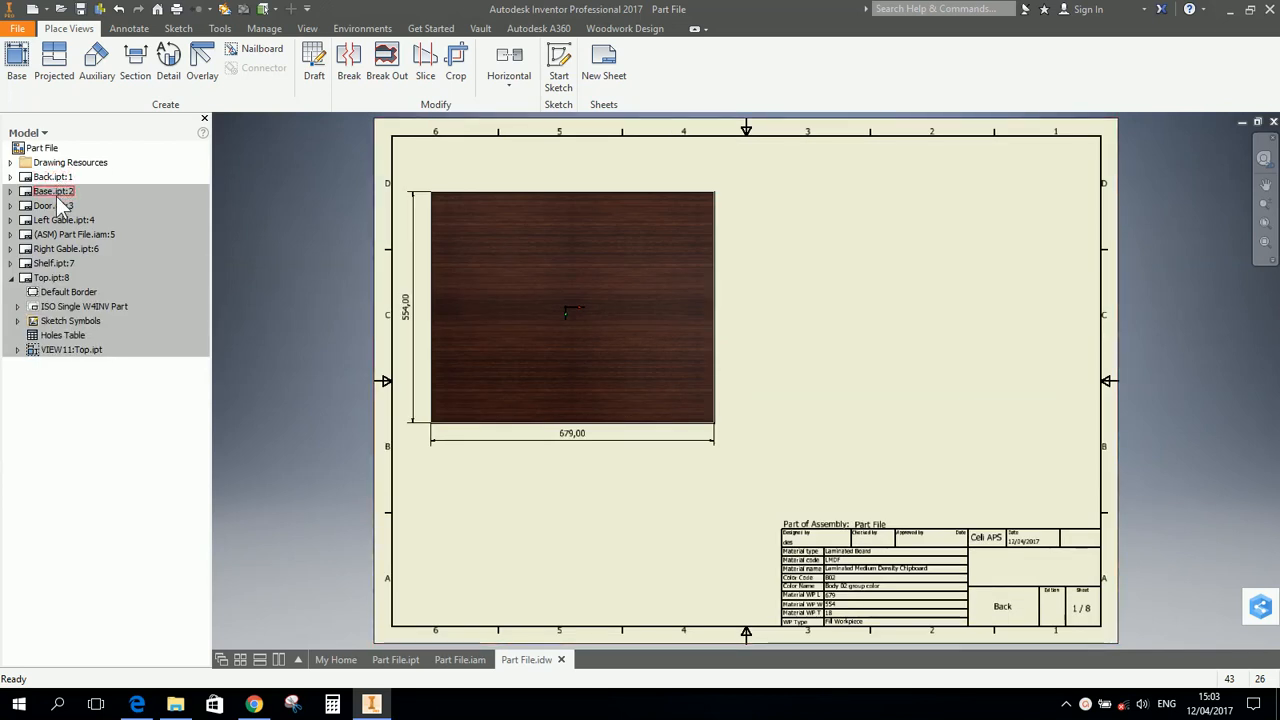
double_click(57, 195)
double_click(55, 206)
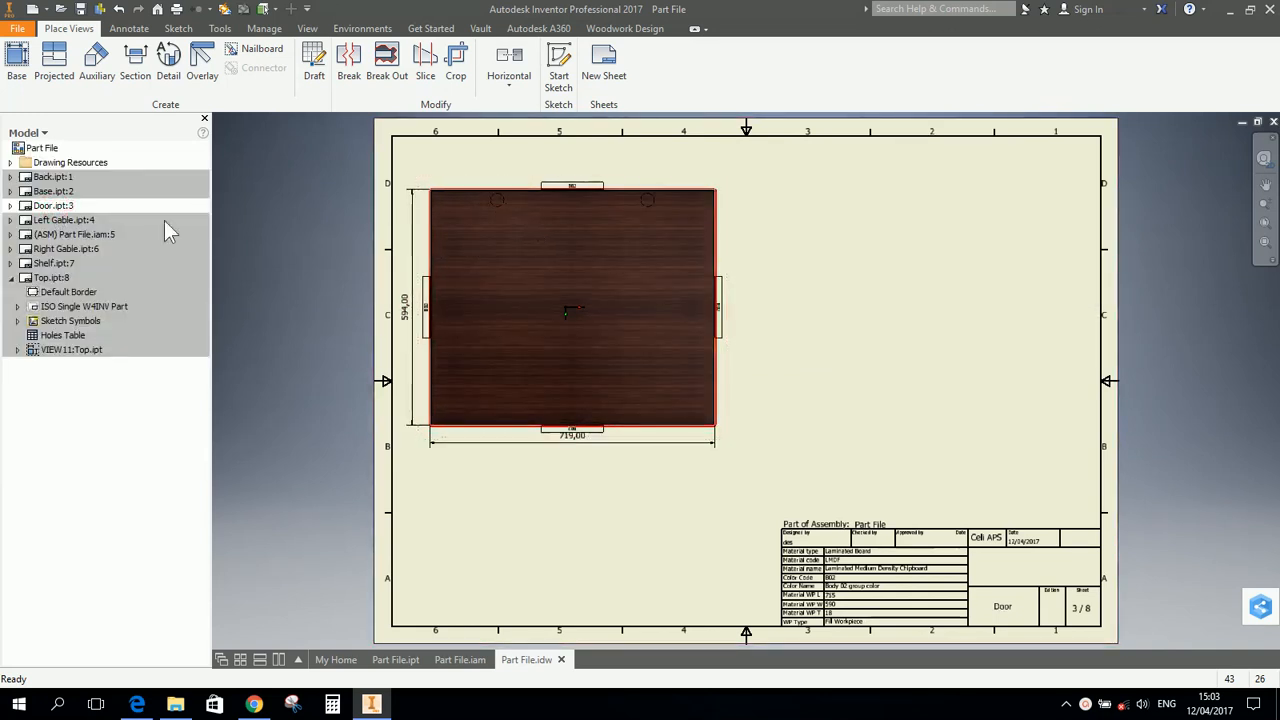
double_click(70, 220)
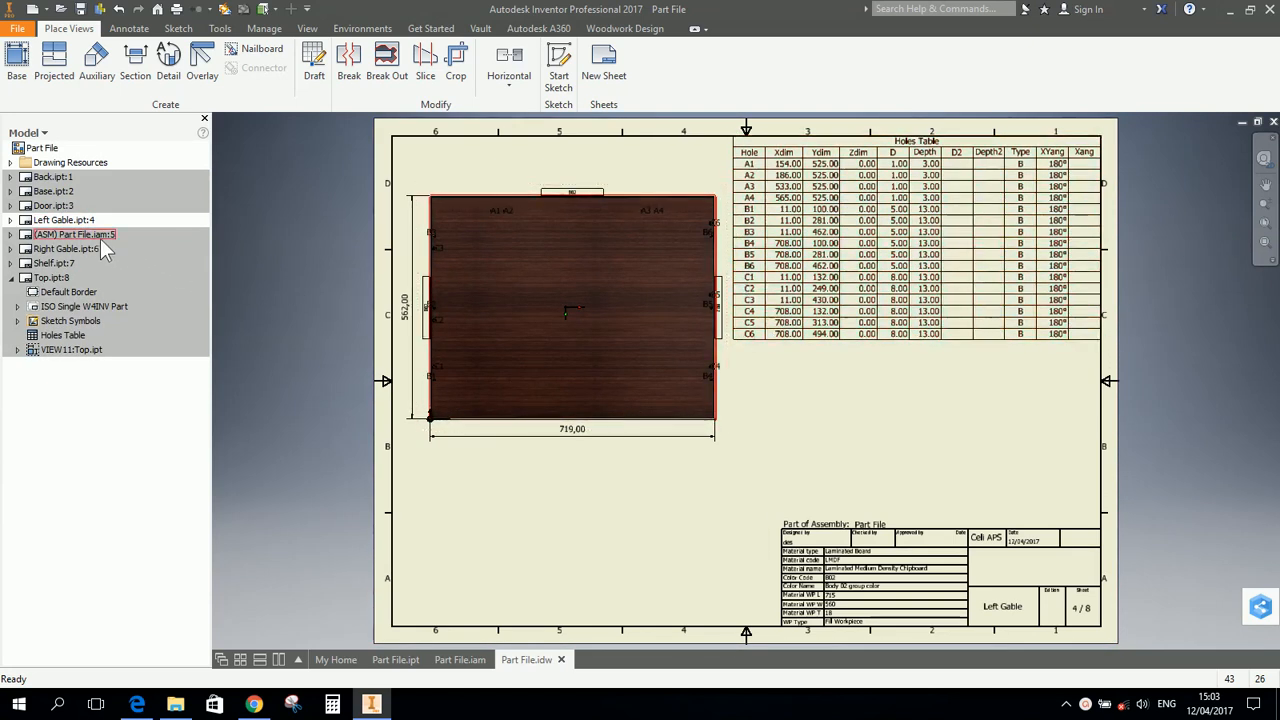
double_click(72, 250)
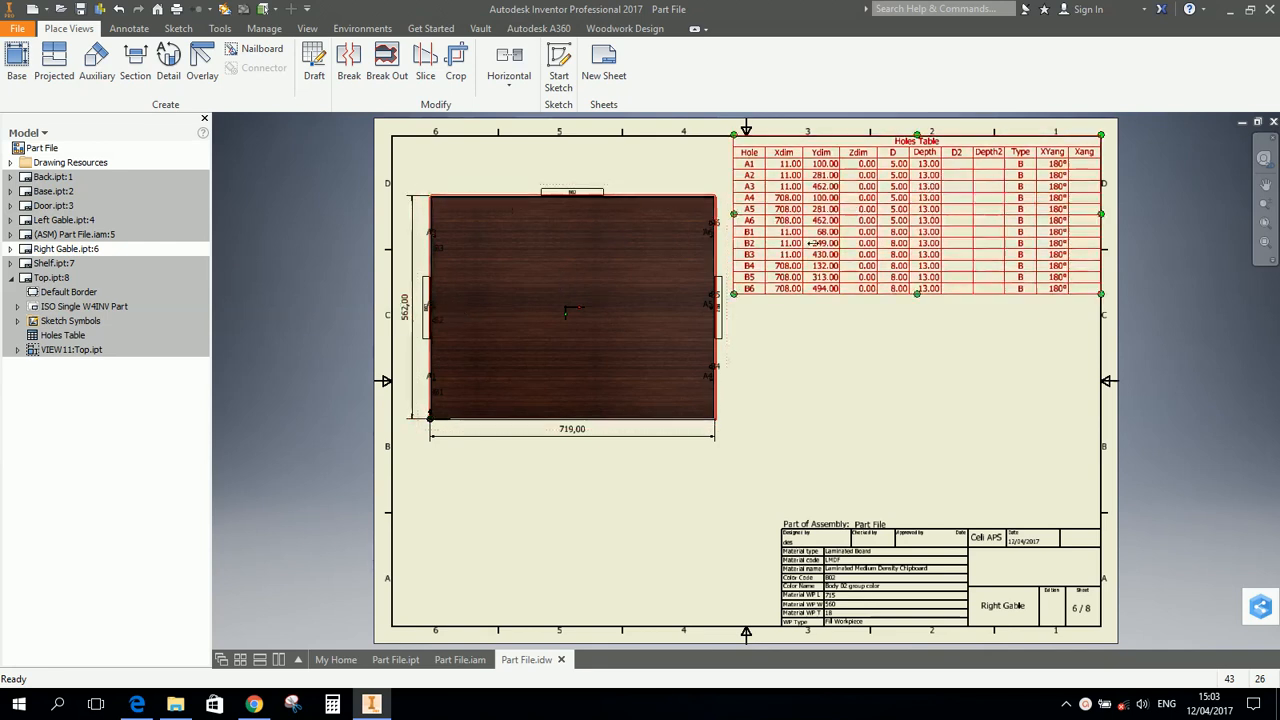
scroll(760, 400, down, 2)
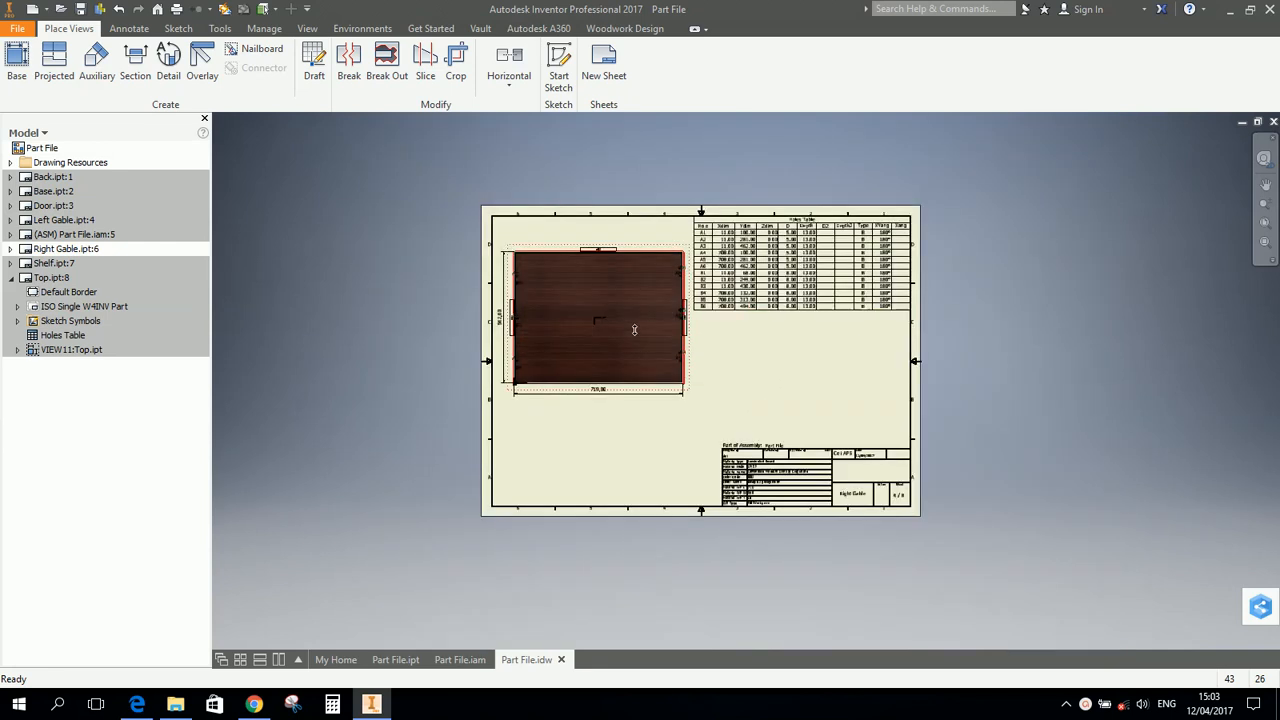
scroll(816, 540, up, 4)
scroll(816, 540, up, 4)
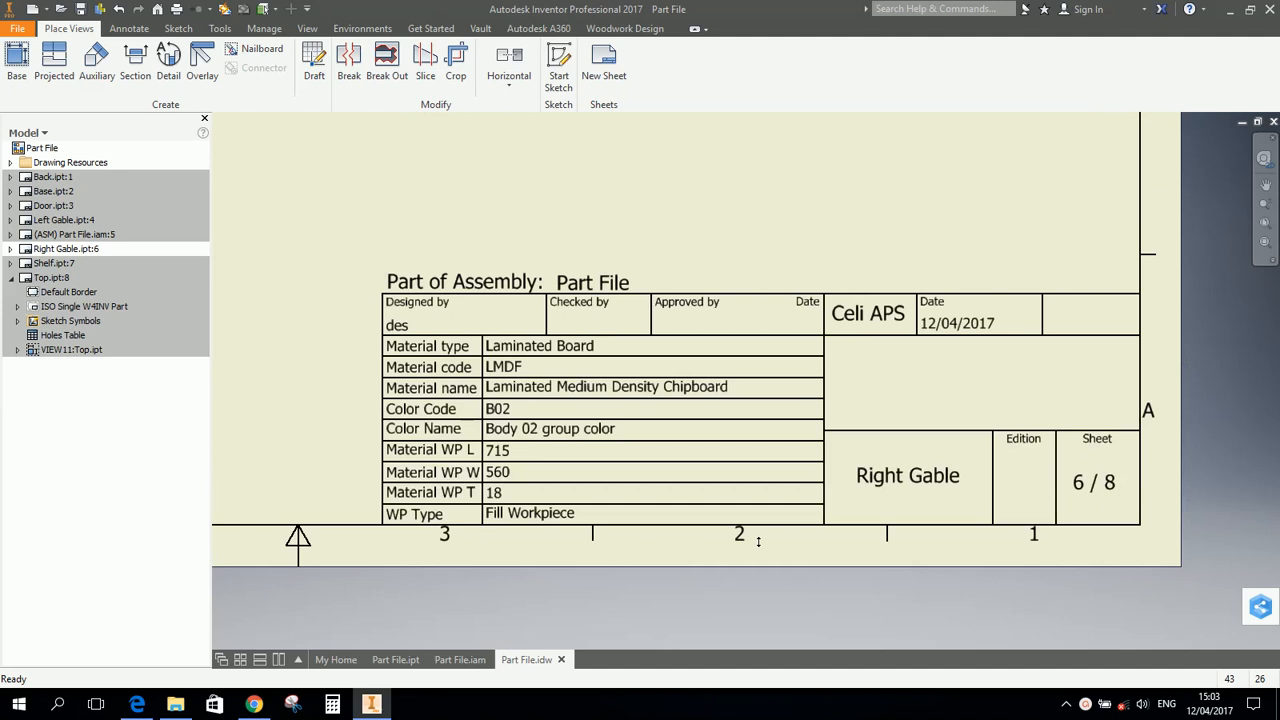